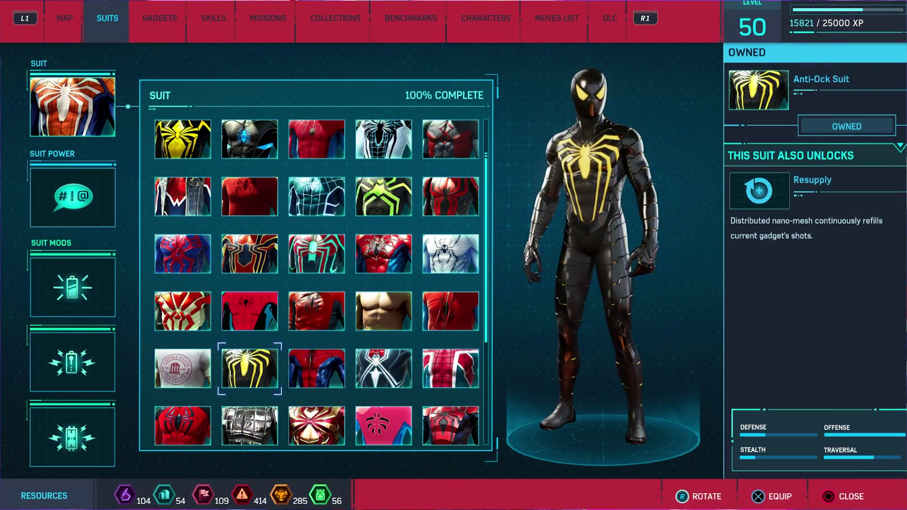
Select the Dark Suit tile in the Suits menu to show its info panel
left_click(316, 368)
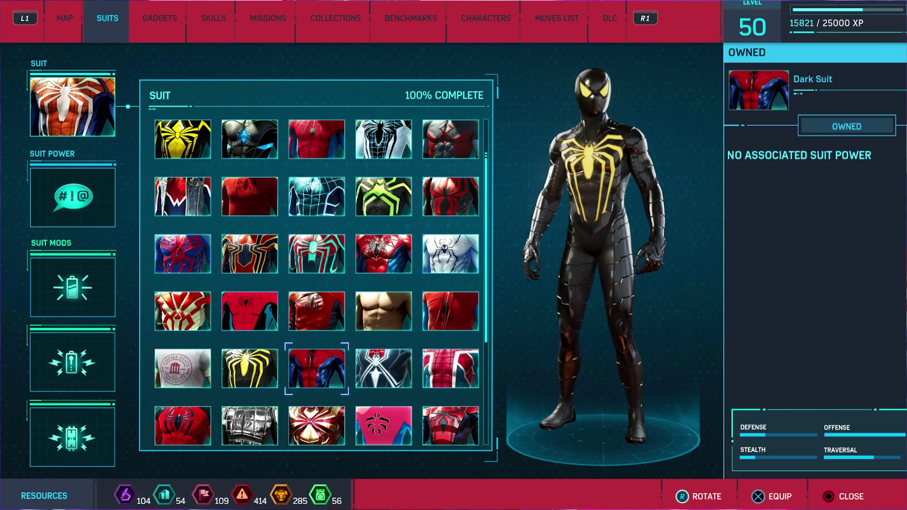
Scroll the tool's Description to Requirements and highlight .NET Desktop Runtime and VC Redist x64
key("Right")
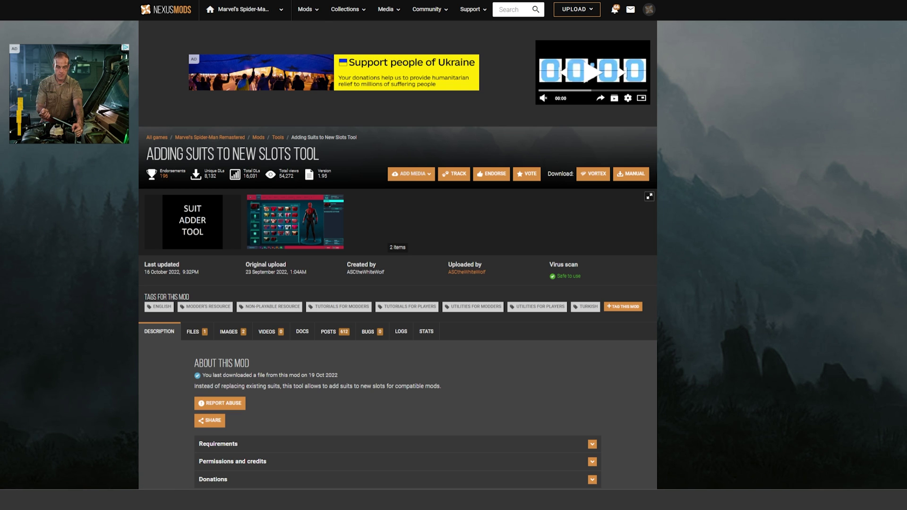
scroll(39, 291, "down", 3)
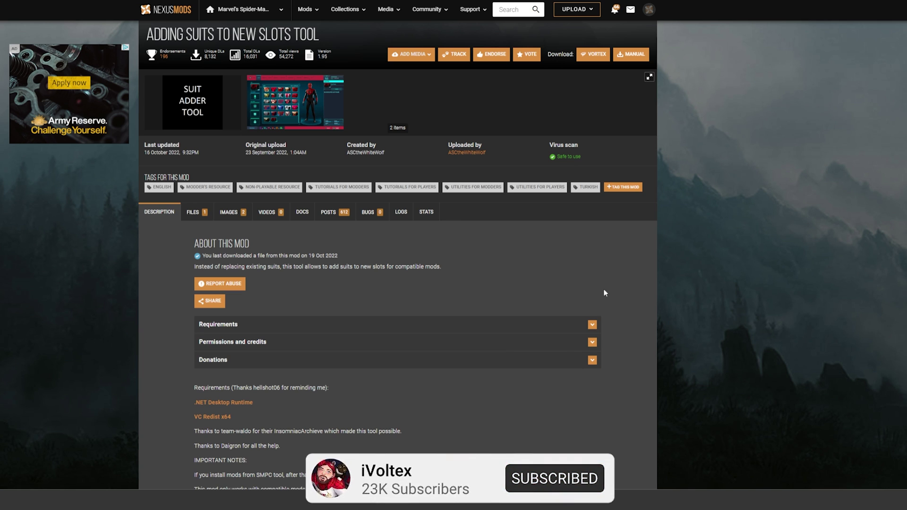
scroll(597, 291, "down", 2)
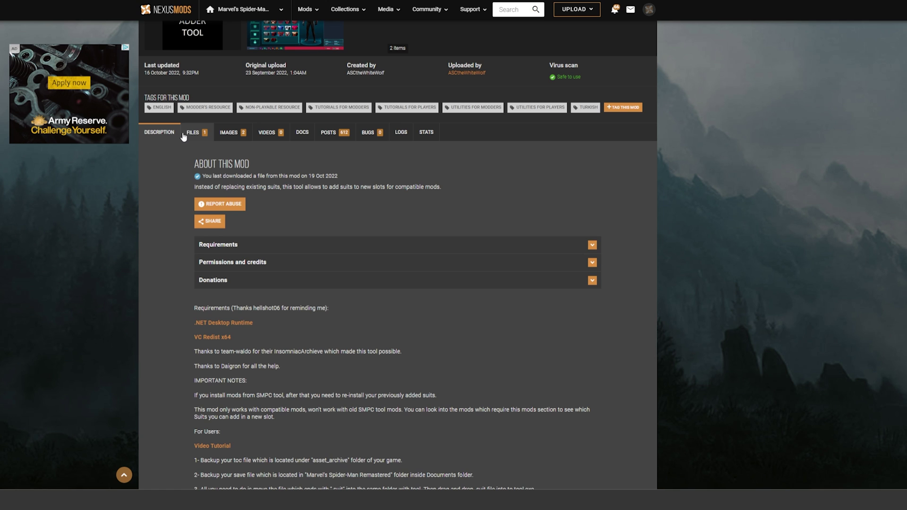
scroll(184, 137, "down", 4)
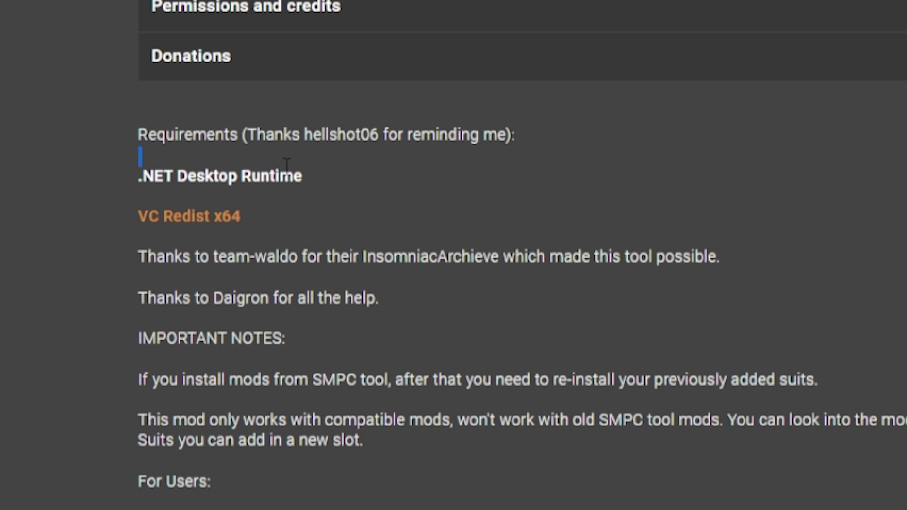
left_click_drag(192, 121, 256, 122)
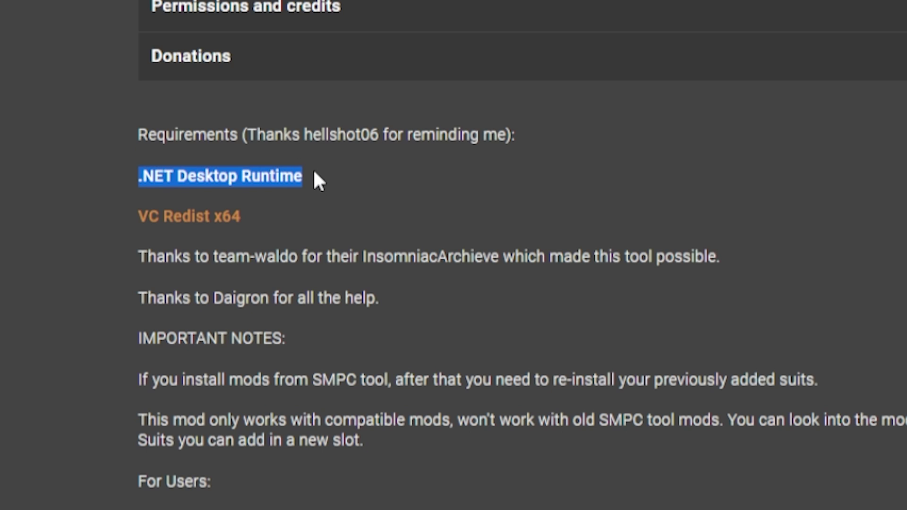
left_click_drag(294, 215, 149, 216)
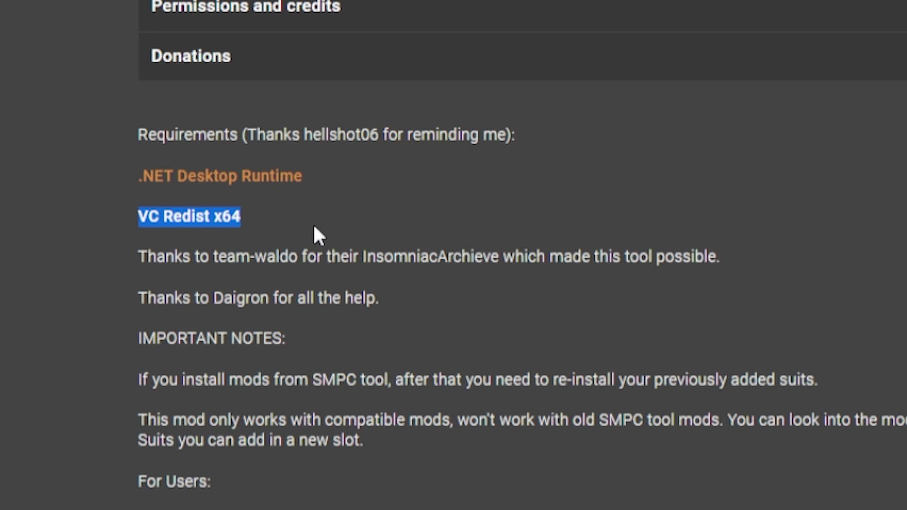
left_click(285, 221)
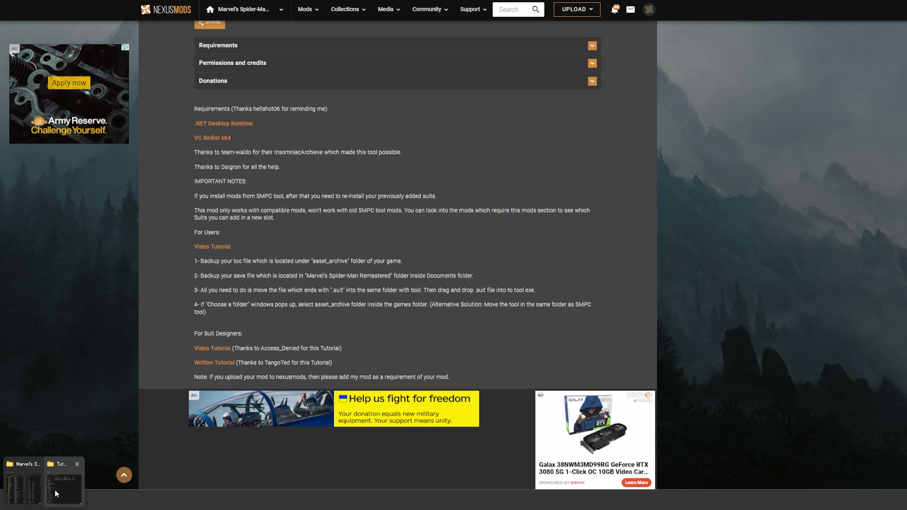
From the Tutorial folder, run the .NET Desktop Runtime installer and cancel it unchanged
left_click(56, 494)
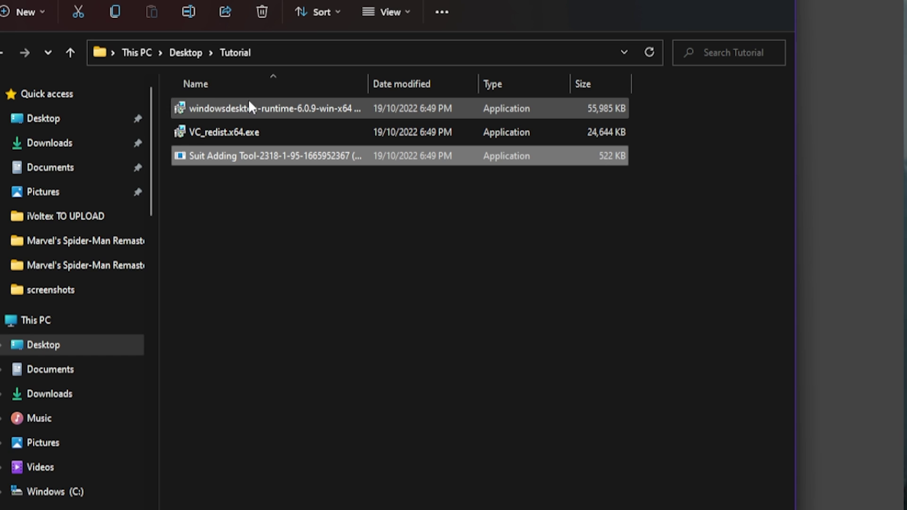
double_click(249, 110)
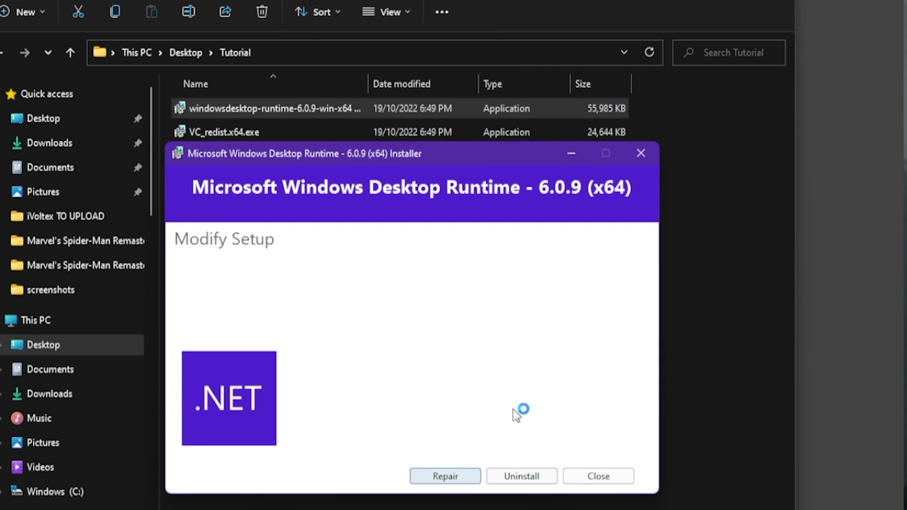
left_click(604, 476)
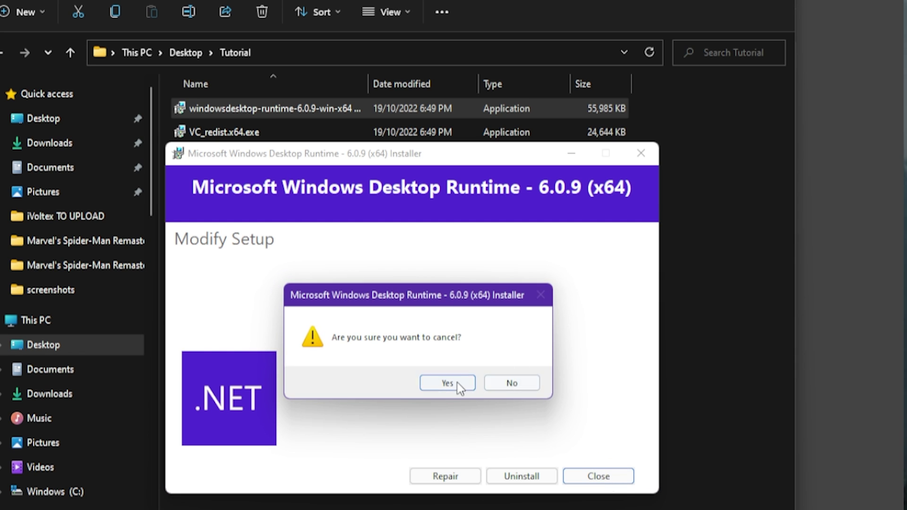
left_click(457, 382)
Run VC_redist.x64, confirm it's already installed, and cancel its setup
double_click(254, 132)
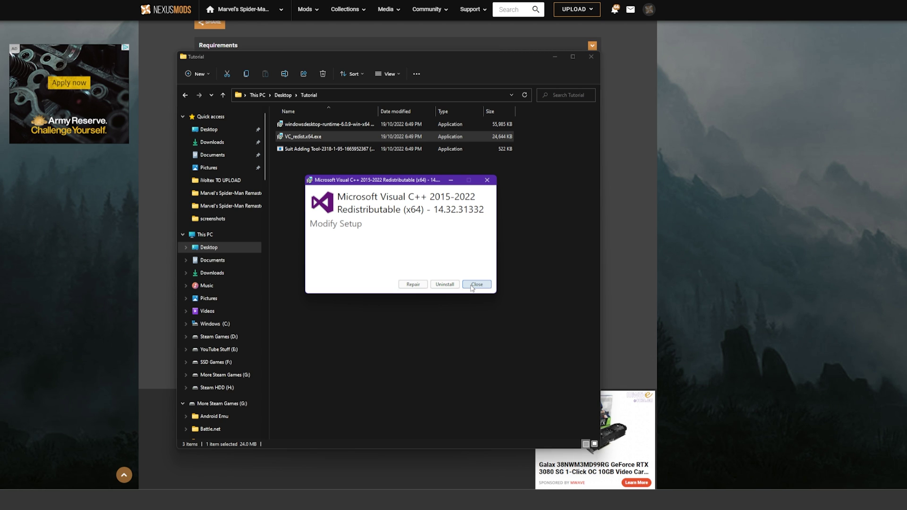
left_click(475, 284)
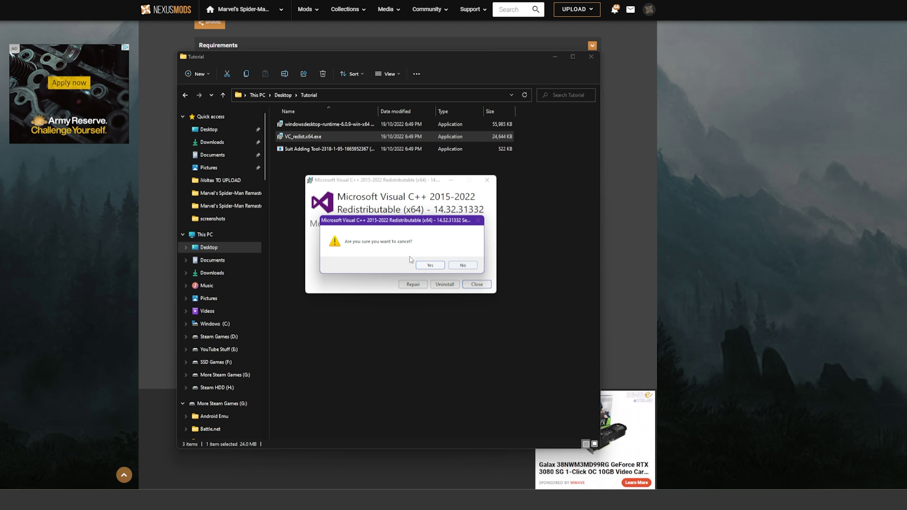
left_click(429, 265)
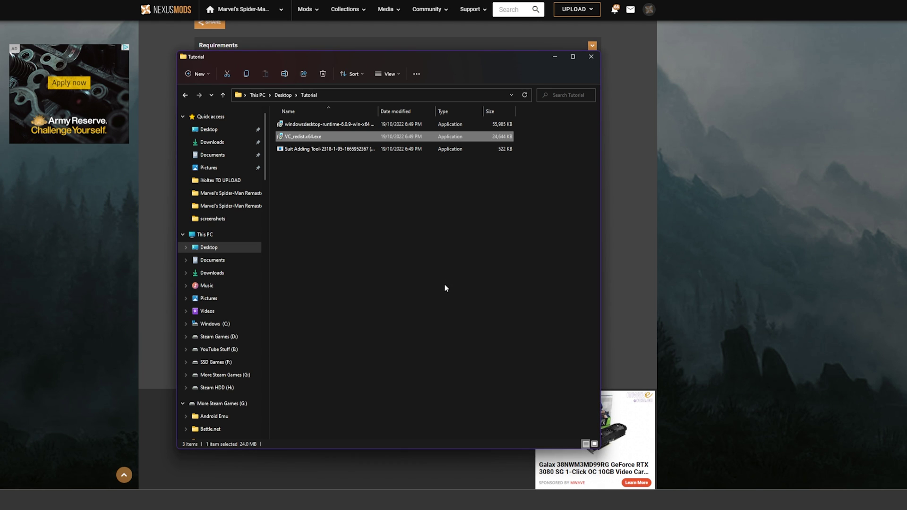
Move Explorer aside and open the Suit Adding Tool mod's FILES tab
left_click_drag(341, 59, 620, 54)
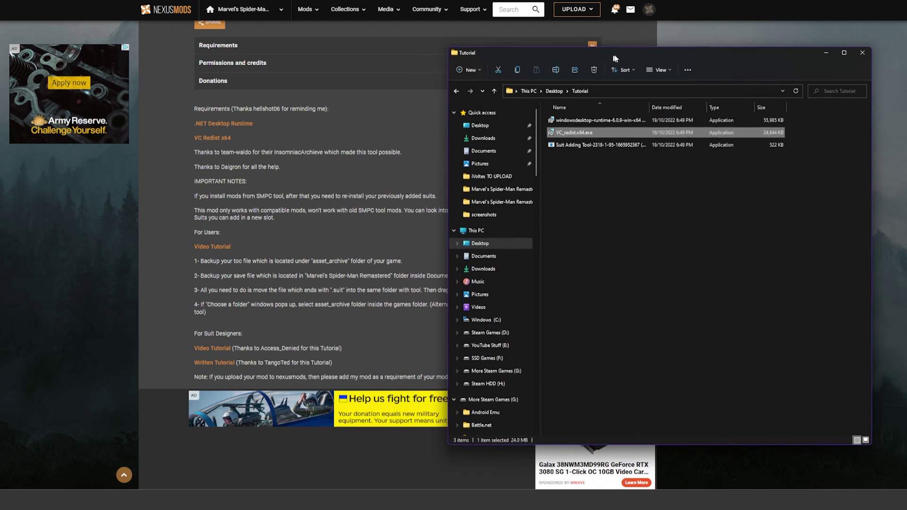
scroll(263, 223, "up", 5)
scroll(263, 223, "up", 3)
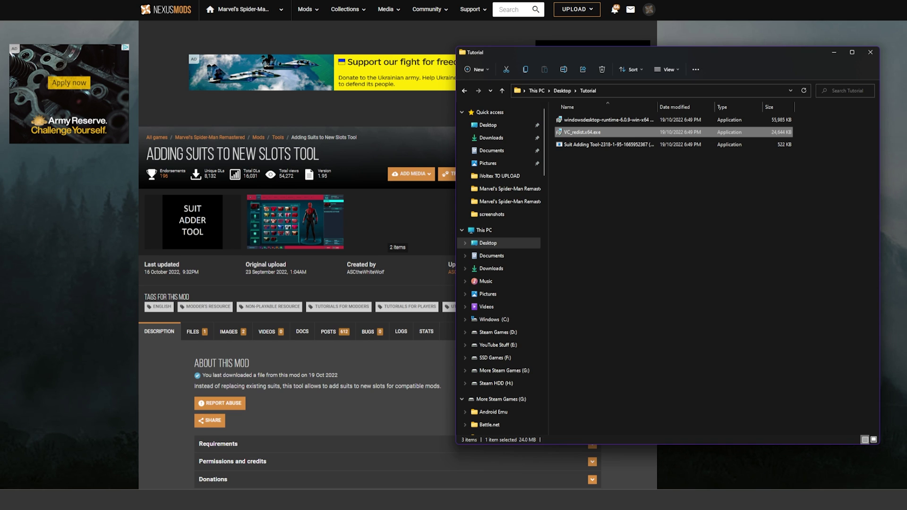
left_click(354, 160)
left_click(194, 332)
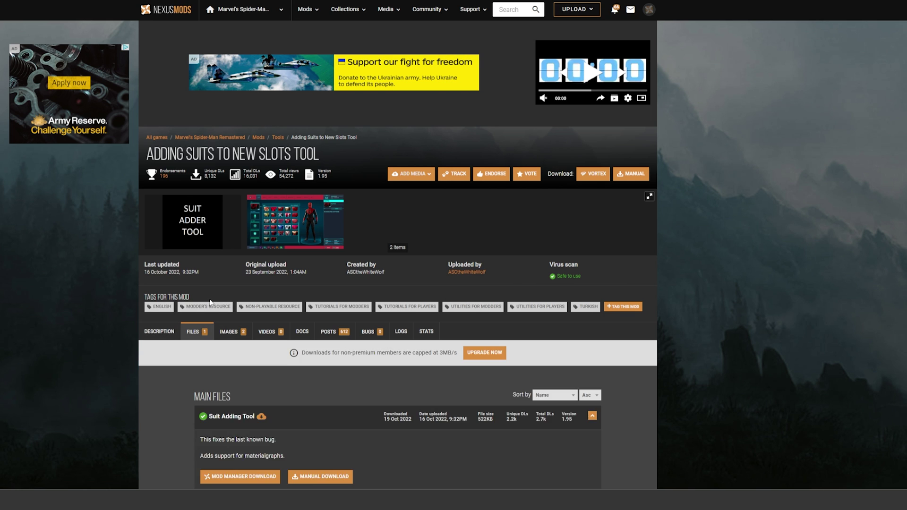
Review the Suit Adding Tool 1.95 main file, then return to the Tutorial folder
scroll(212, 296, "down", 3)
scroll(211, 295, "down", 3)
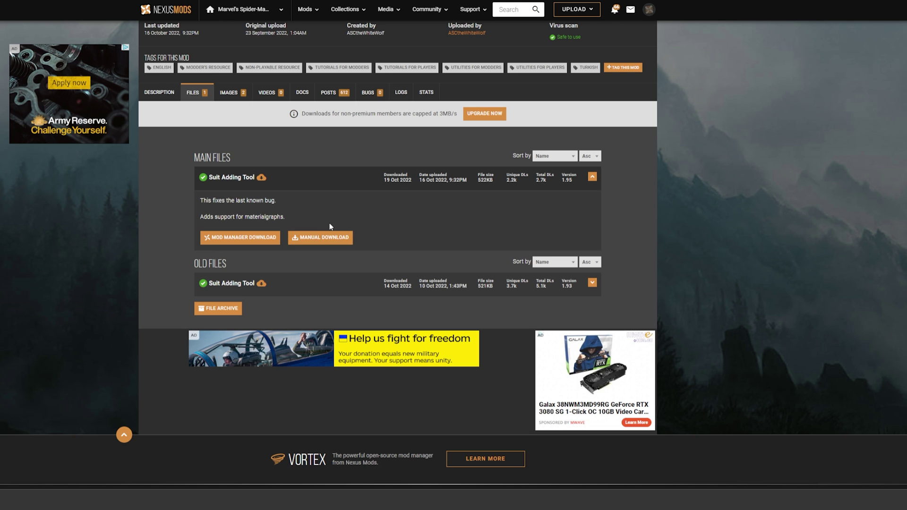
scroll(330, 226, "up", 1)
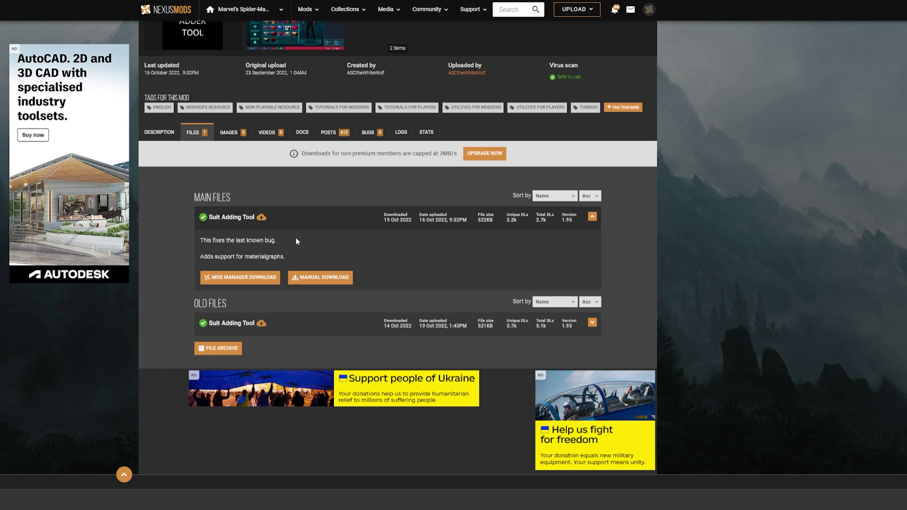
scroll(293, 240, "up", 4)
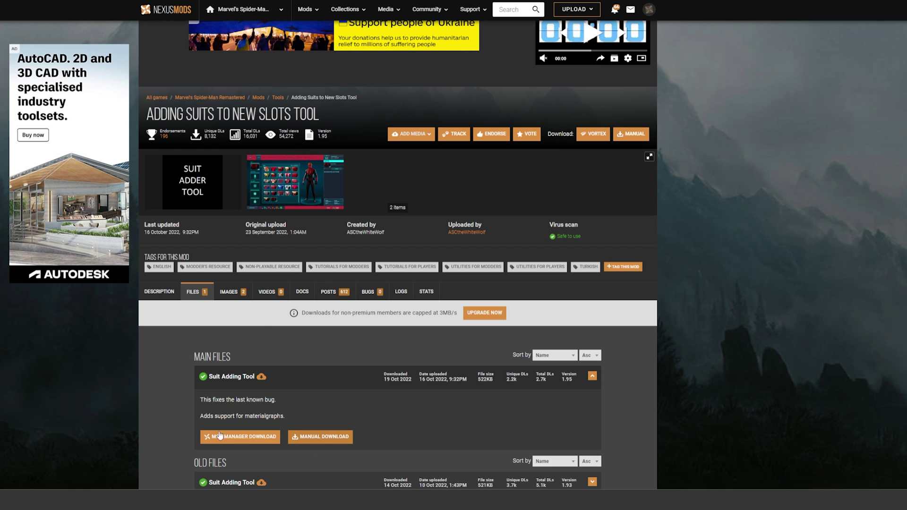
mouse_move(70, 506)
left_click(66, 491)
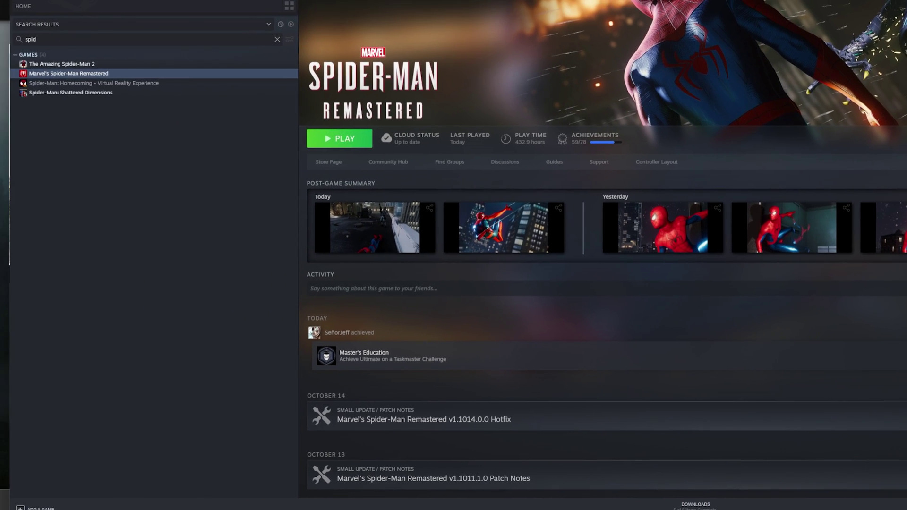
Open Marvel's Spider-Man Remastered's install folder via Manage > Browse local files in Steam
right_click(103, 74)
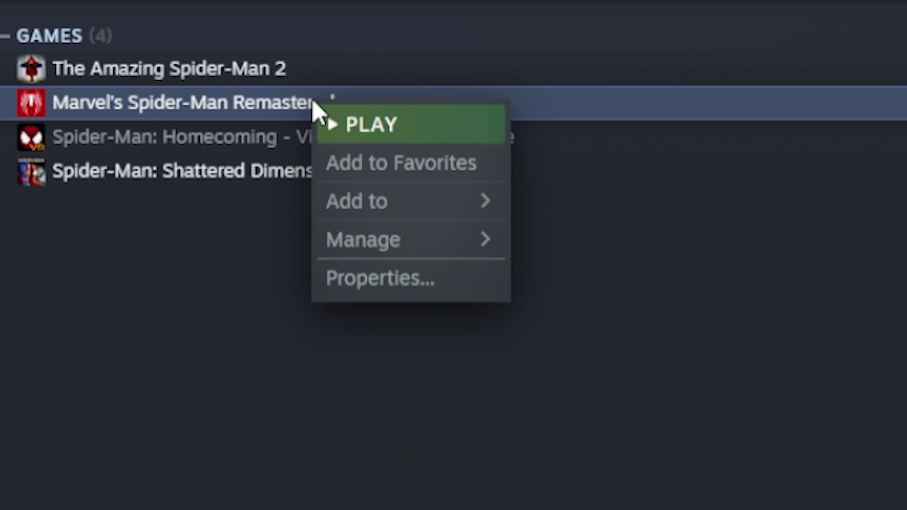
mouse_move(456, 245)
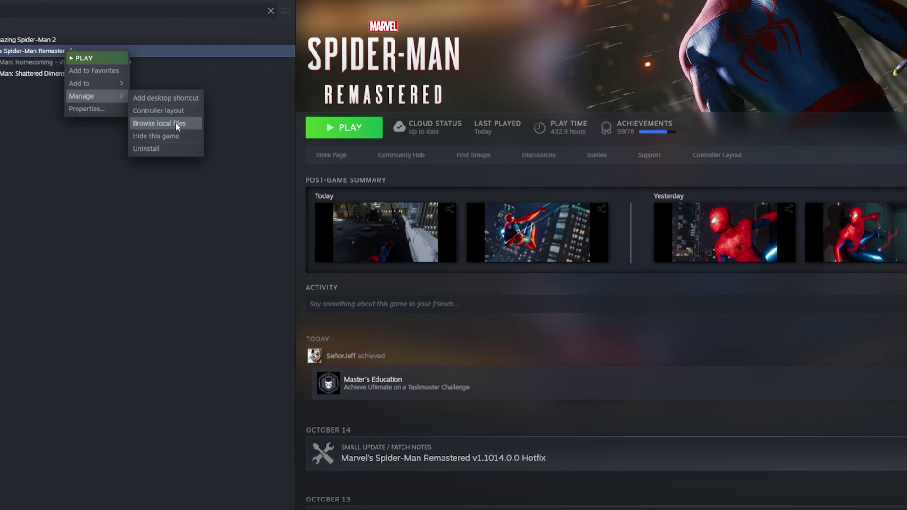
left_click(174, 122)
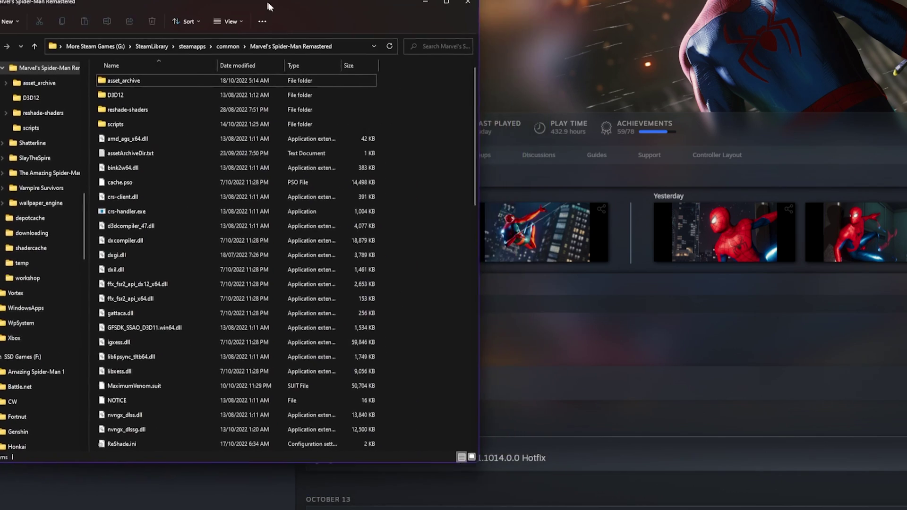
Place the game folder beside the Tutorial folder and copy the Suit Adding Tool into it
left_click_drag(269, 6, 327, 10)
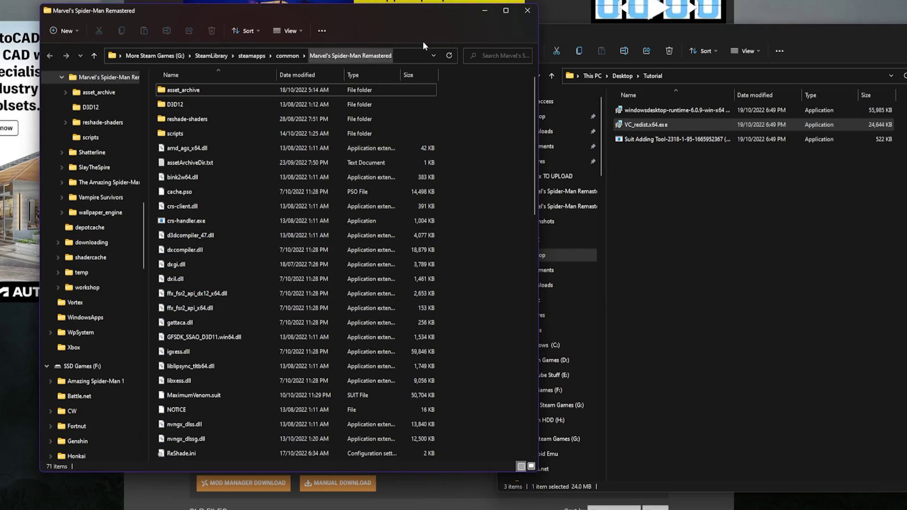
left_click_drag(275, 2, 258, 7)
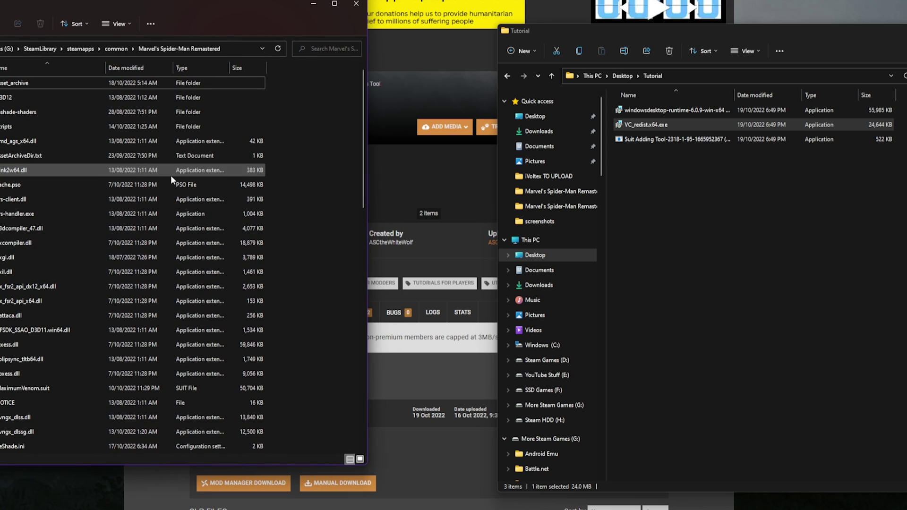
scroll(171, 175, "down", 7)
mouse_move(648, 141)
left_mouse_down()
mouse_move(618, 152)
mouse_move(655, 156)
mouse_move(666, 174)
mouse_move(399, 129)
mouse_move(270, 193)
mouse_move(638, 149)
left_mouse_up()
scroll(209, 250, "down", 5)
scroll(209, 254, "down", 3)
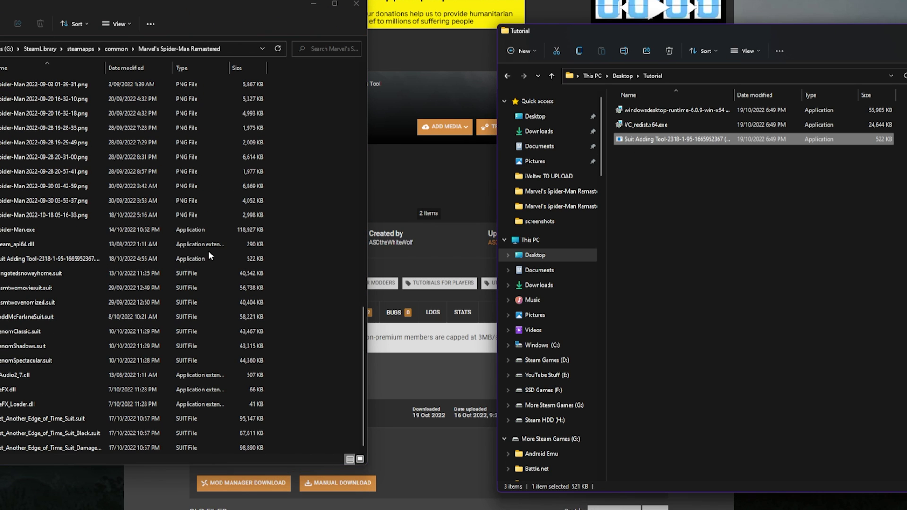
Select the copied Suit Adding Tool, then scroll the mod page back up to its header
left_click(113, 257)
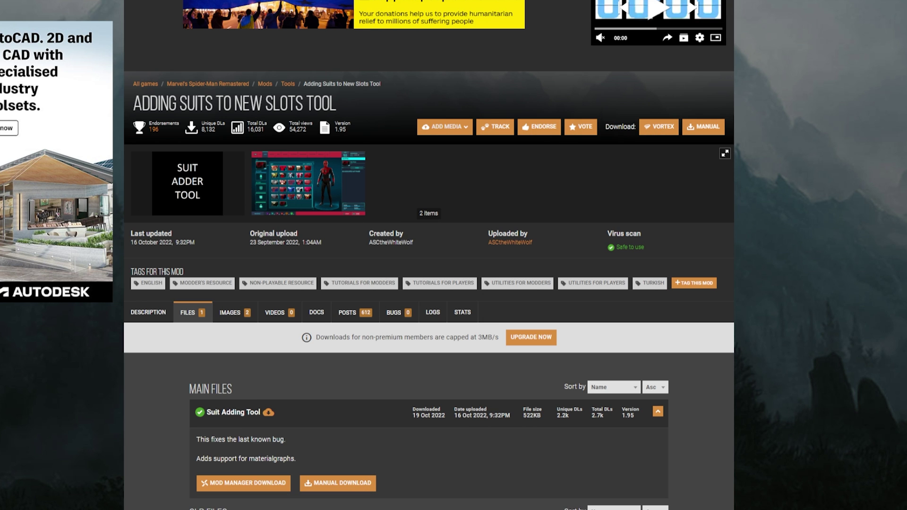
scroll(429, 255, "up", 1)
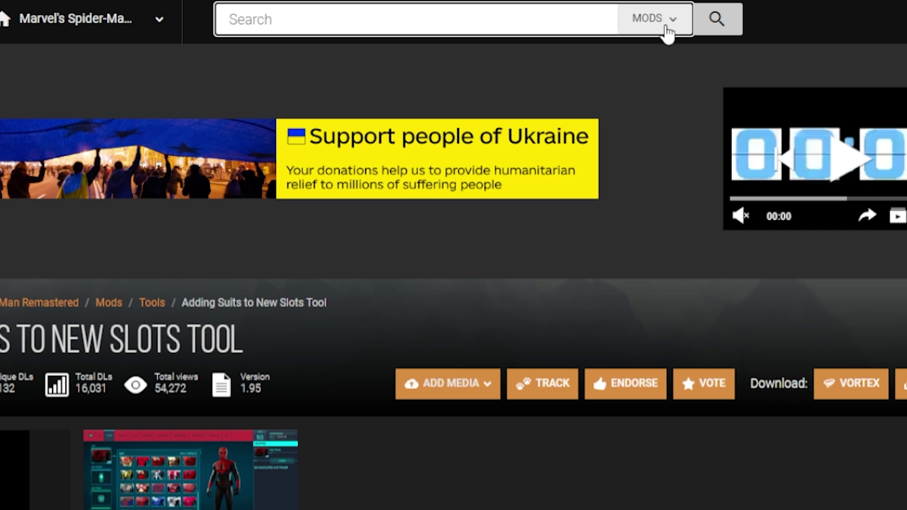
Search Nexus Mods for 'tangoteds', open No Way Home - End Swing Suit, and view a gallery image
type("tangoted")
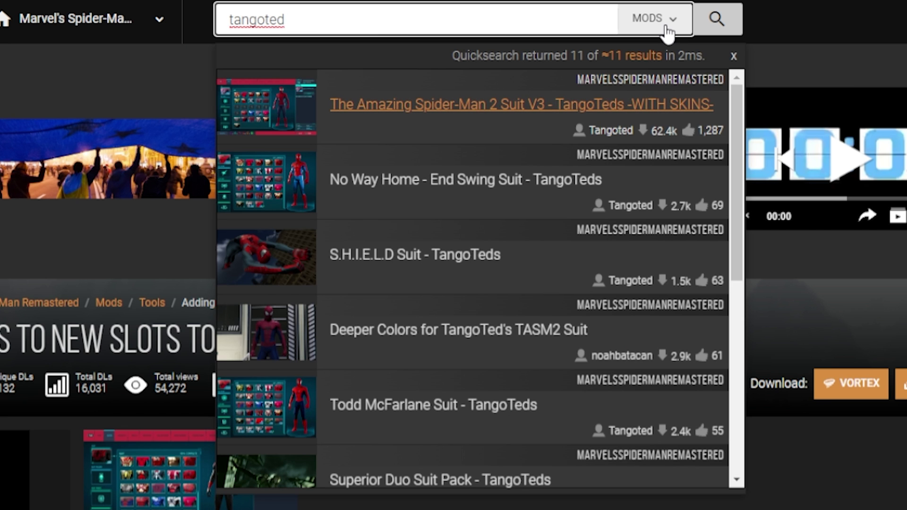
type("s")
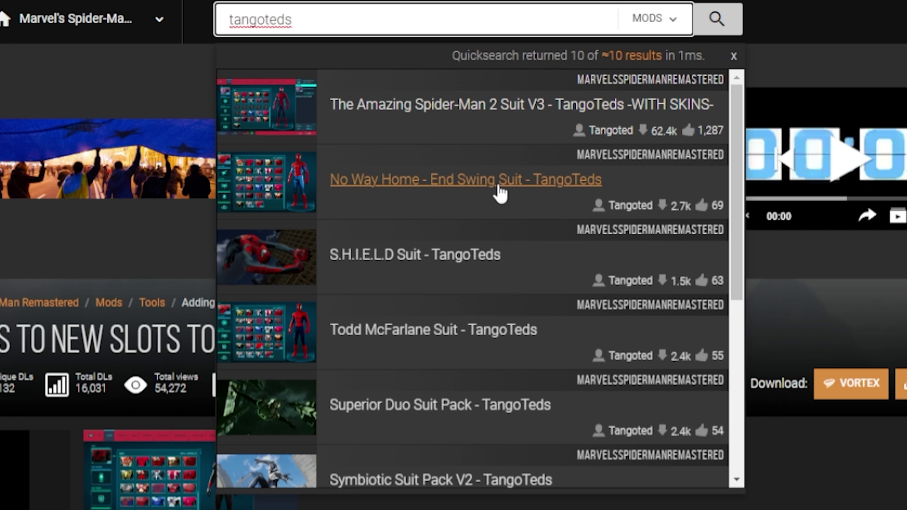
left_click(499, 186)
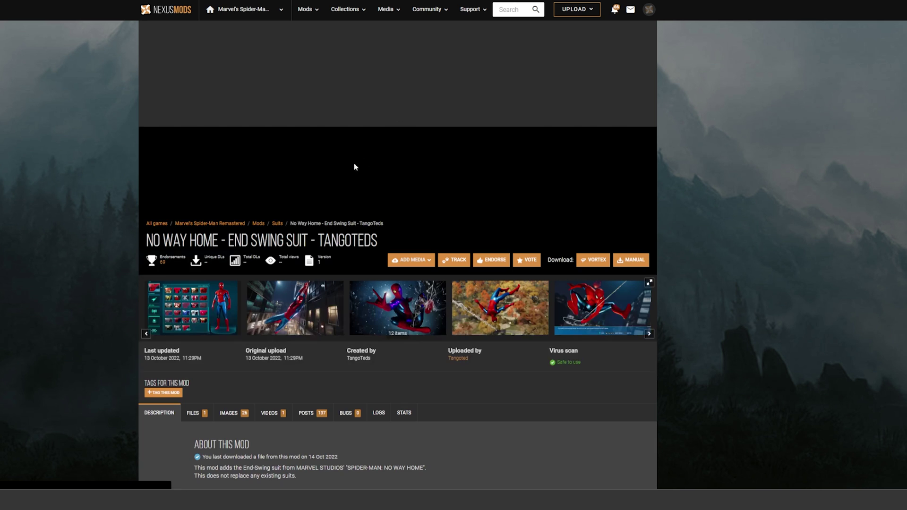
scroll(254, 508, "down", 2)
left_click(378, 236)
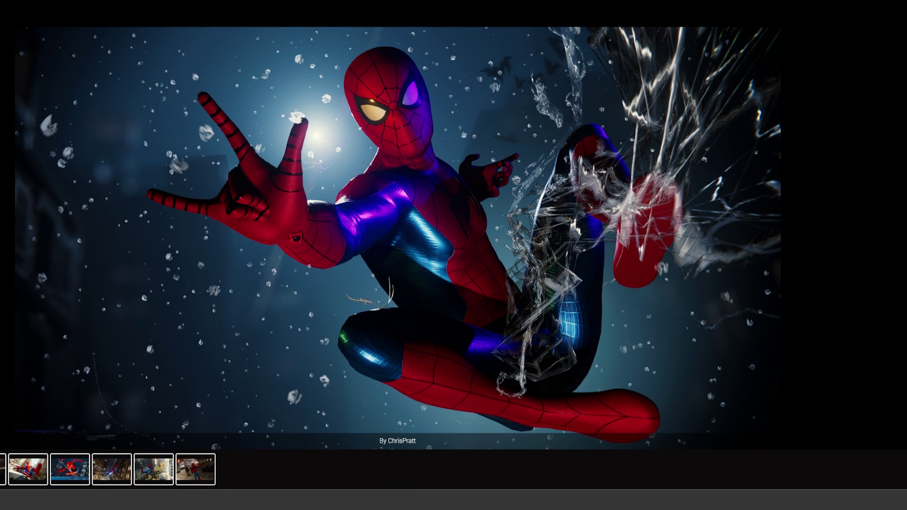
key("Escape")
Browse the No Way Home suit mod's Files tab
left_click(206, 340)
scroll(246, 288, "down", 5)
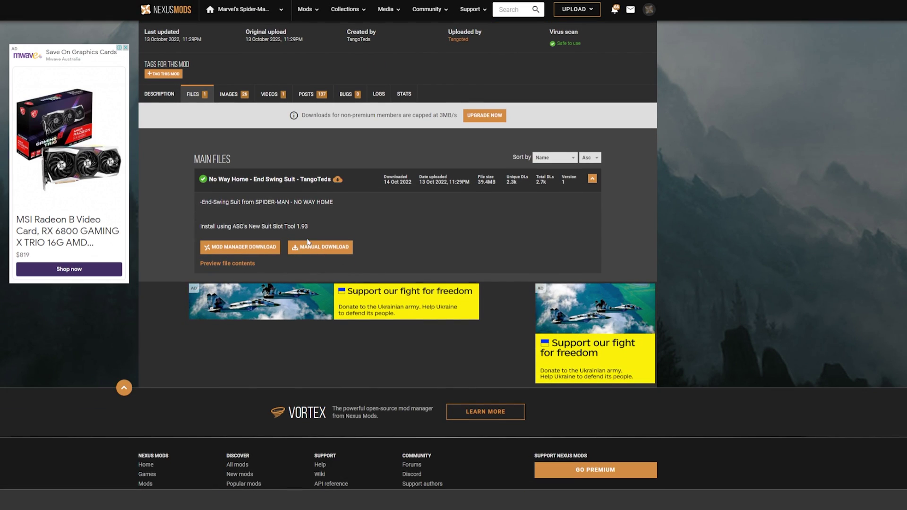
scroll(338, 249, "up", 5)
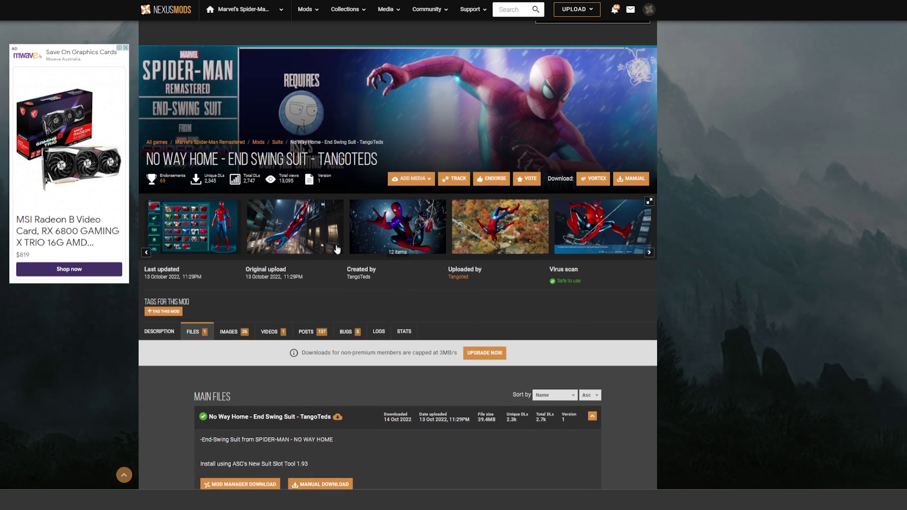
scroll(337, 249, "up", 2)
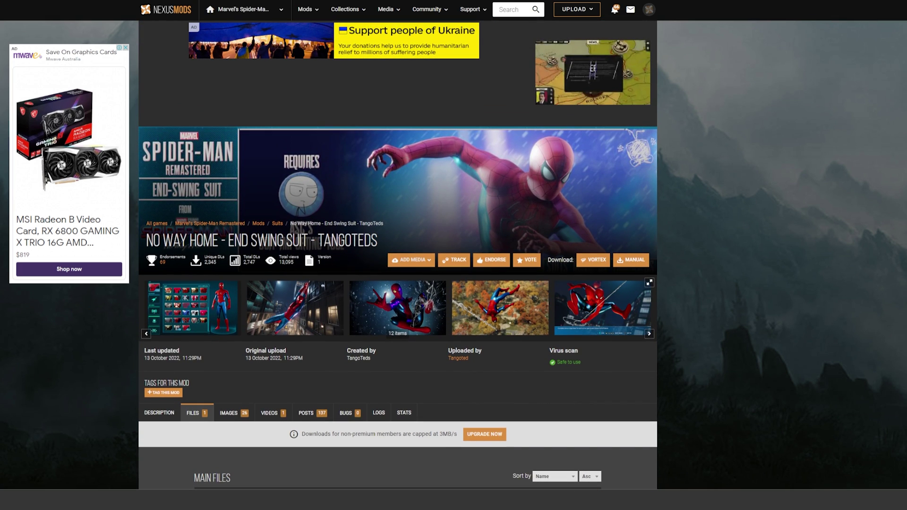
Bring the game folder forward, move it left, and switch to the Tutorial folder
mouse_move(44, 500)
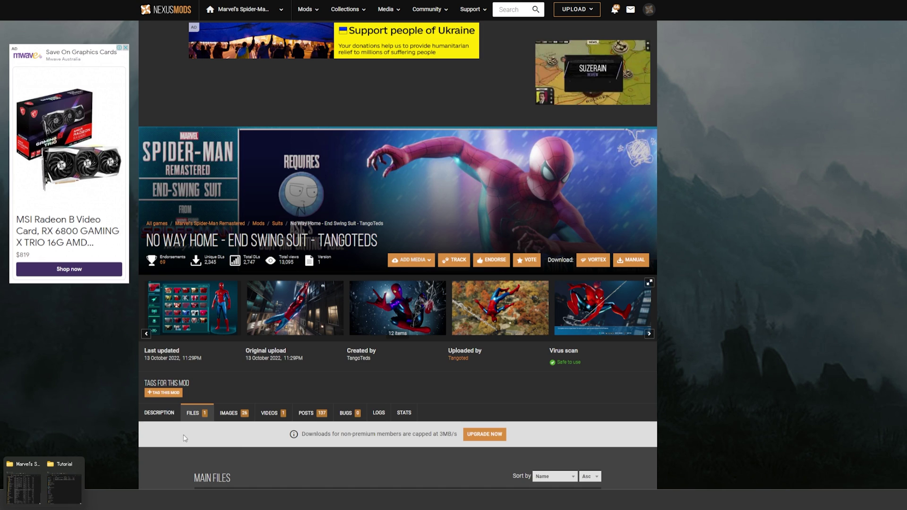
left_click(22, 487)
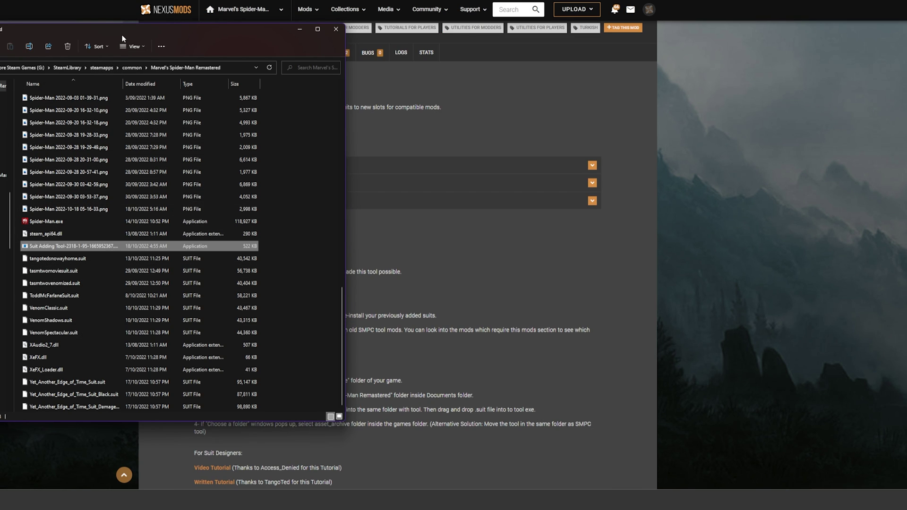
left_click_drag(122, 39, 0, 41)
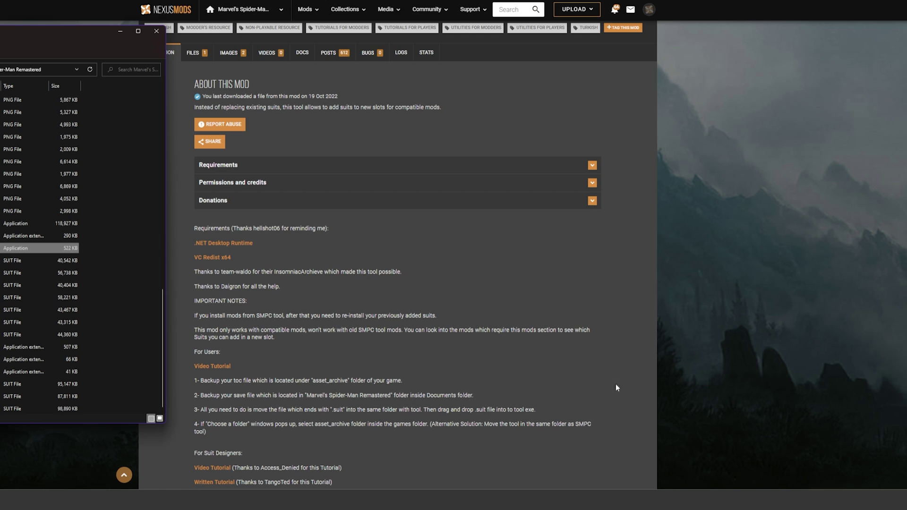
mouse_move(44, 499)
left_click(108, 491)
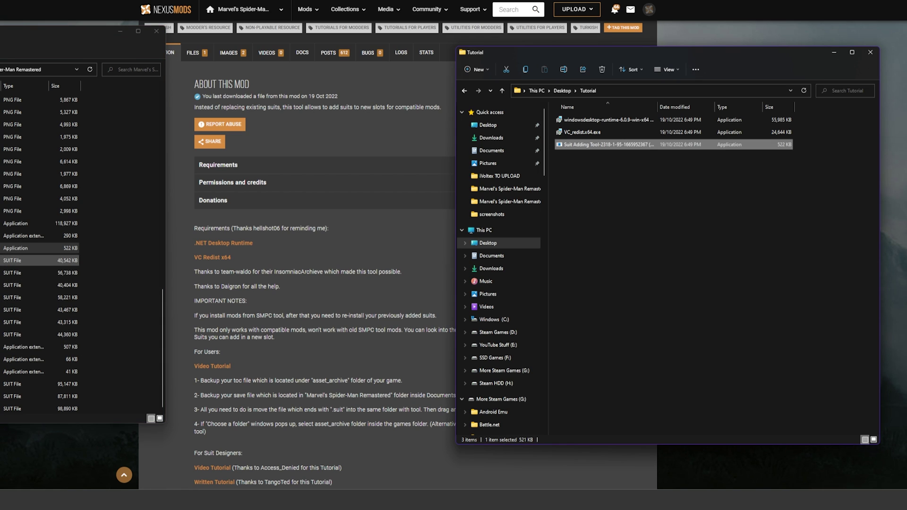
Select tangotedsnowayhome.suit in the game folder and move that window to the top right
left_click(40, 261)
left_click_drag(57, 31, 317, 22)
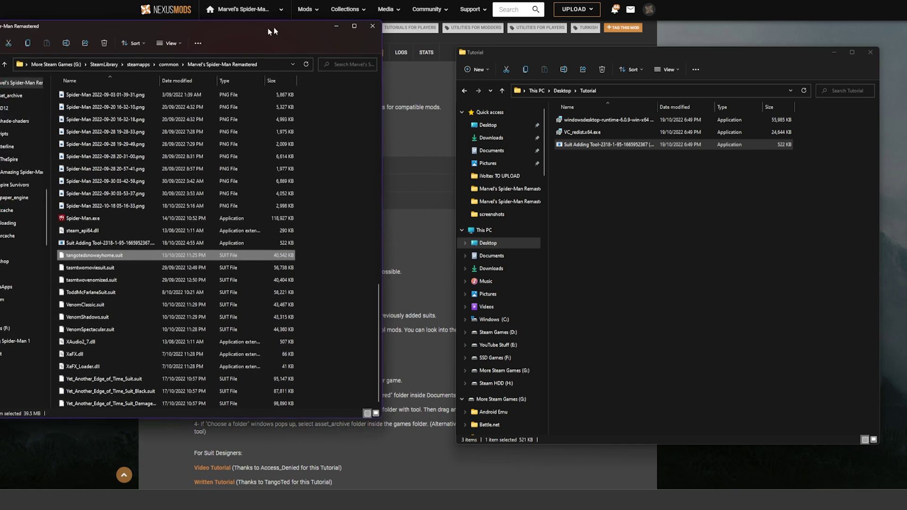
left_click_drag(320, 27, 732, 29)
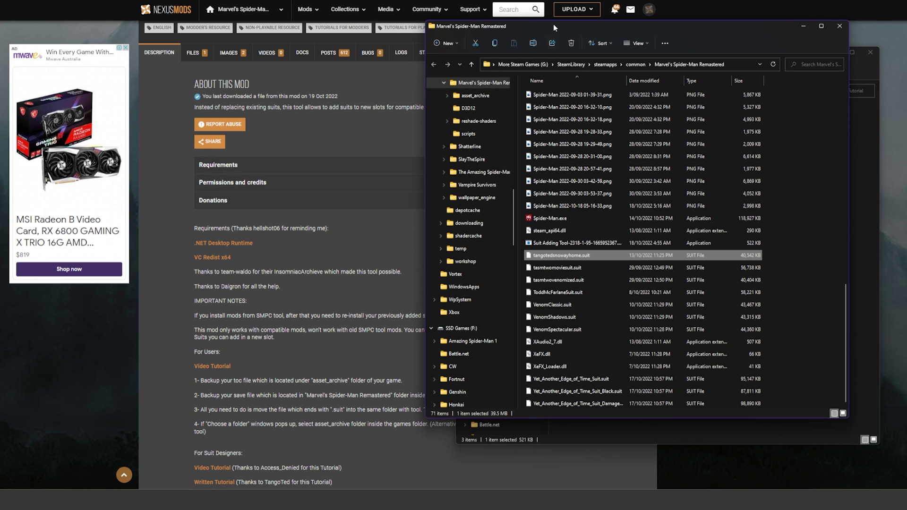
left_click_drag(554, 27, 573, 7)
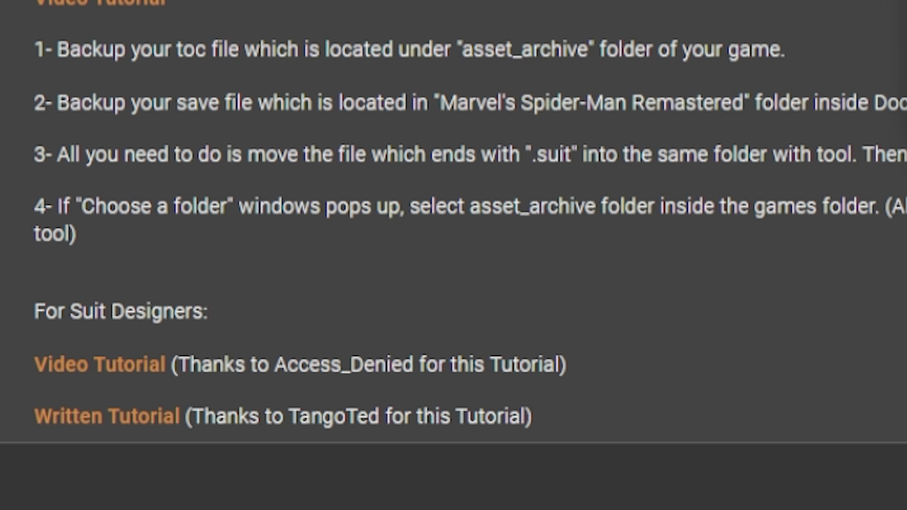
scroll(453, 222, "up", 3)
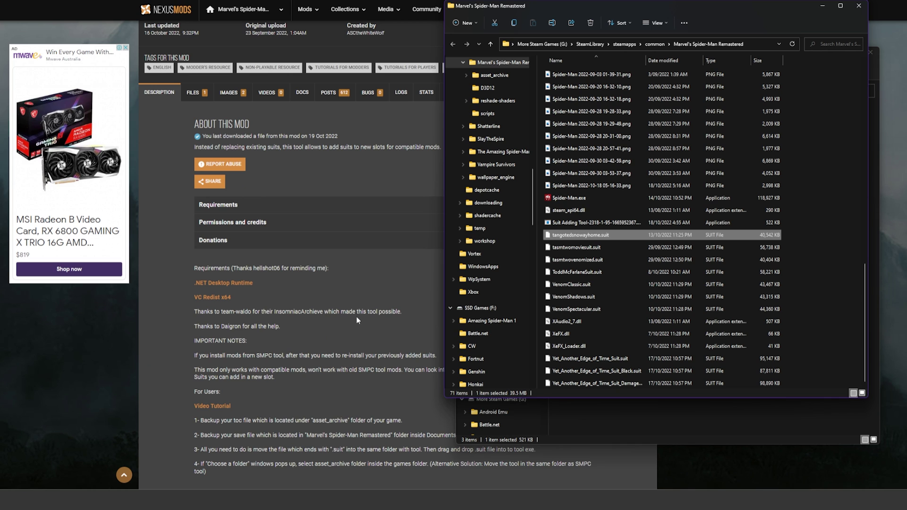
scroll(356, 316, "down", 1)
Drop tangotedsnowayhome.suit onto the Suit Adding Tool exe and exit after 'Suit Added Succesfully'
scroll(355, 316, "up", 1)
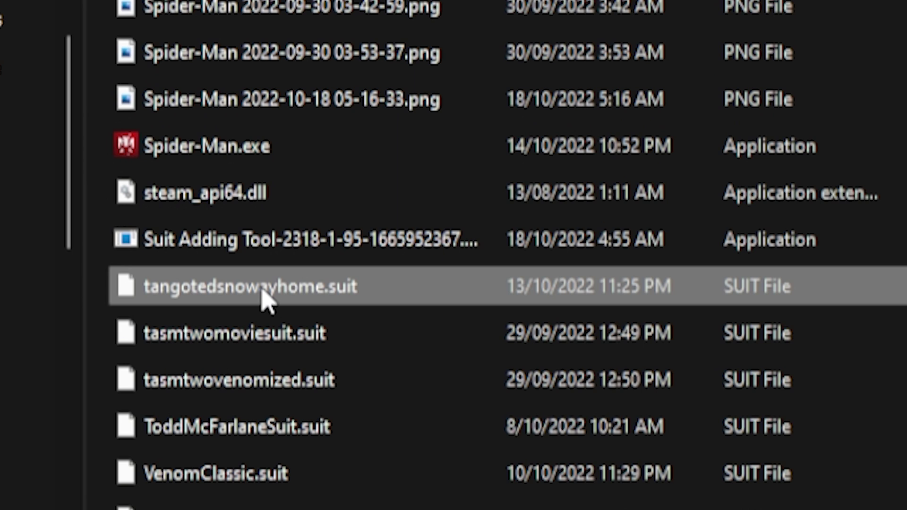
left_click_drag(269, 299, 336, 251)
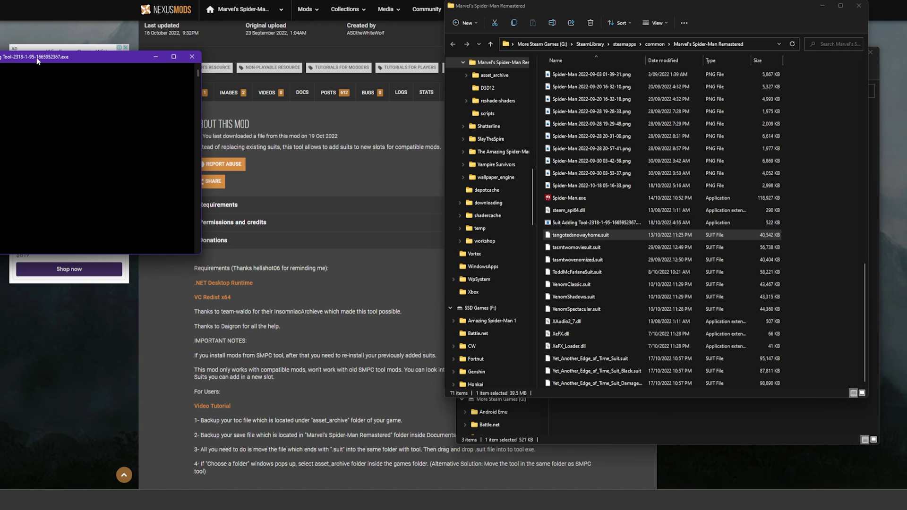
left_click_drag(38, 60, 395, 68)
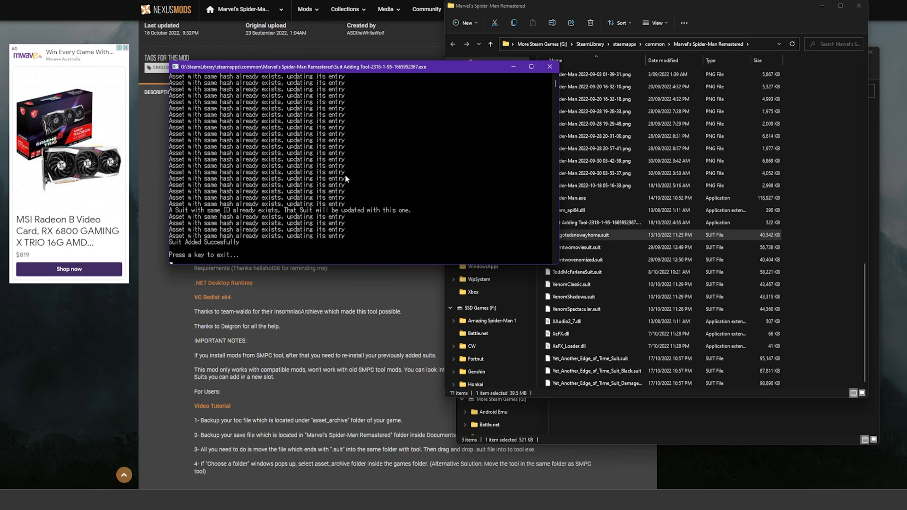
scroll(365, 176, "up", 4)
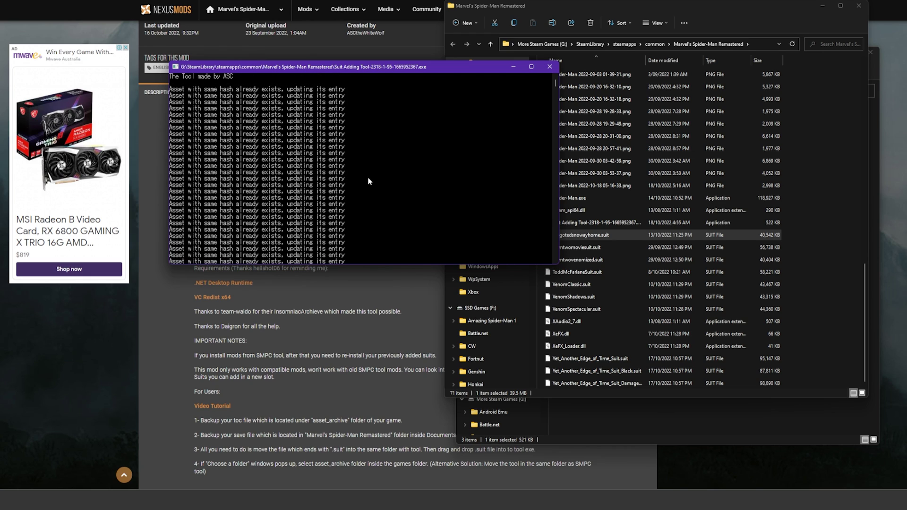
scroll(368, 182, "down", 4)
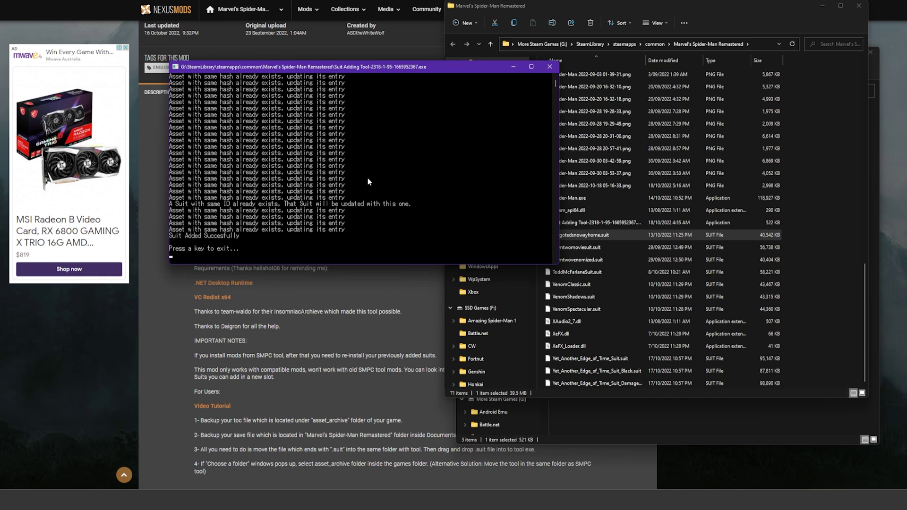
key("Return")
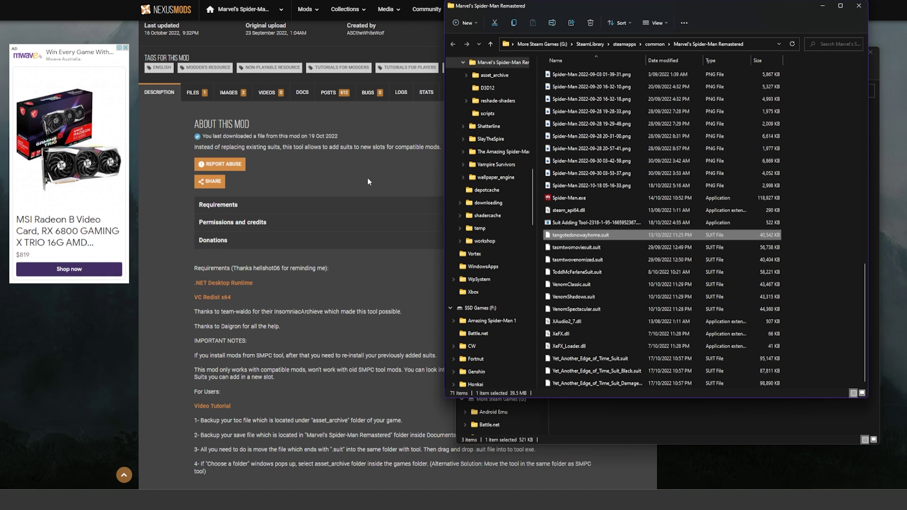
Switch away from the Explorer folder windows with Alt+Tab
key("alt+Tab")
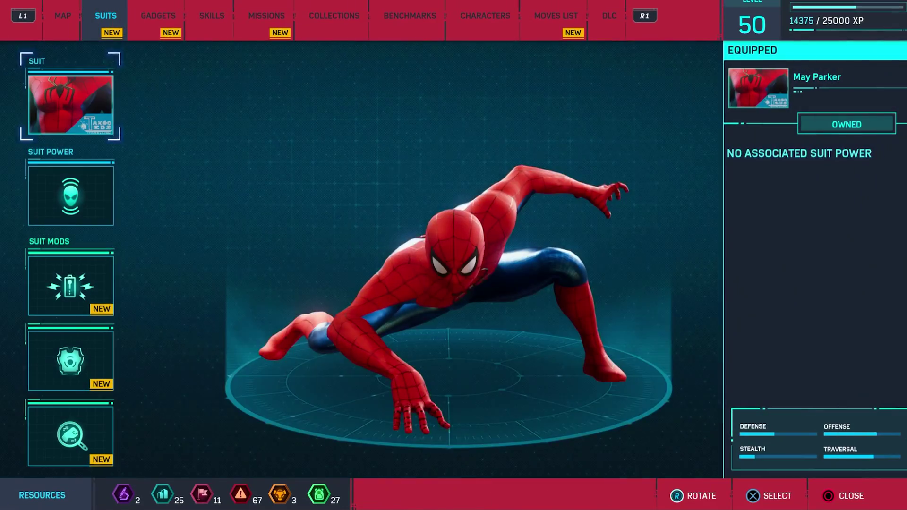
Equip the Advanced Suit from the suit grid
key("Down")
key("Left")
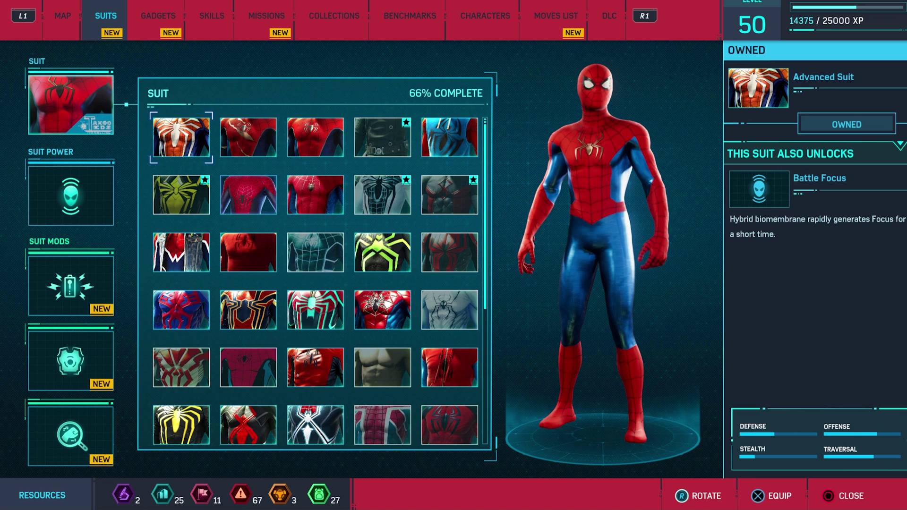
key("Return")
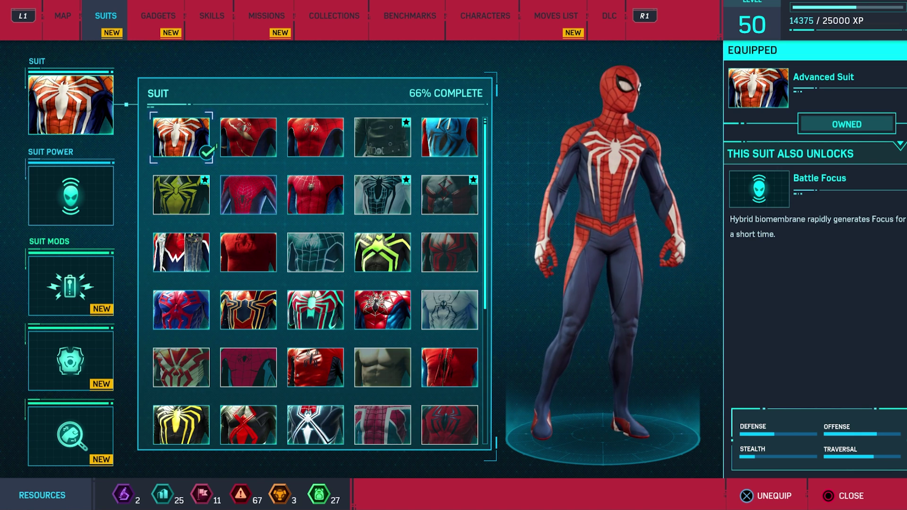
Equip the new No Way Home End Swing suit from the last row and resume gameplay
key("Up")
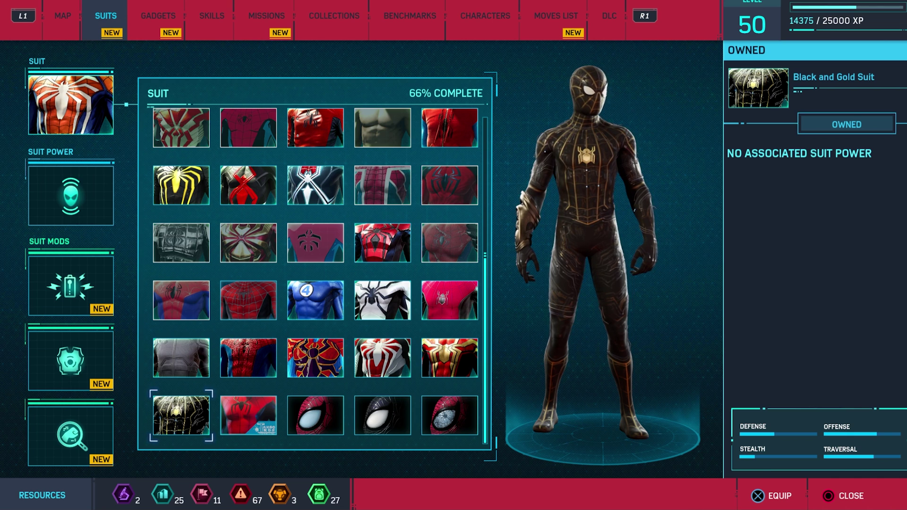
key("Right")
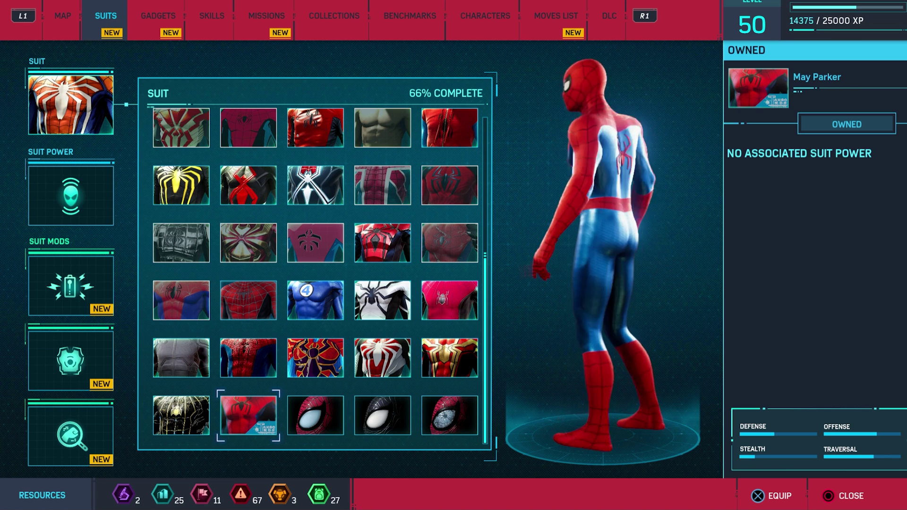
key("Return")
key("Right")
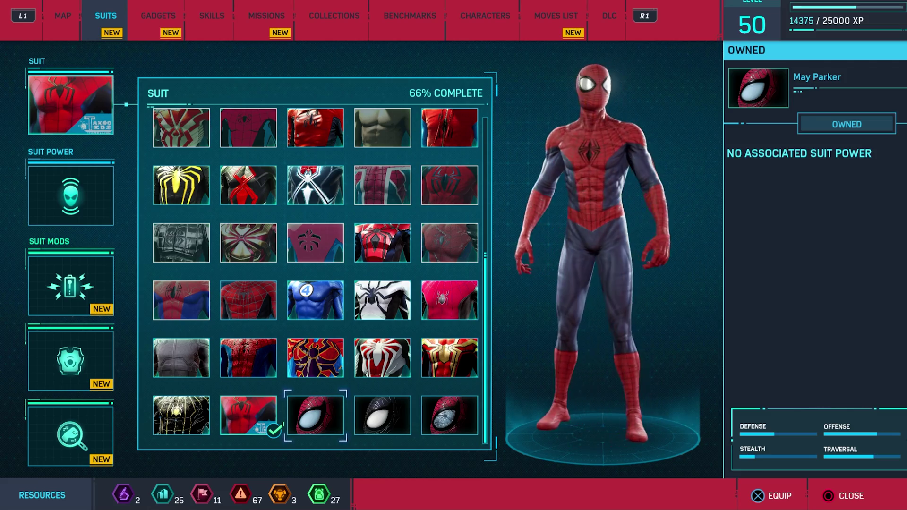
key("Escape")
key("Escape")
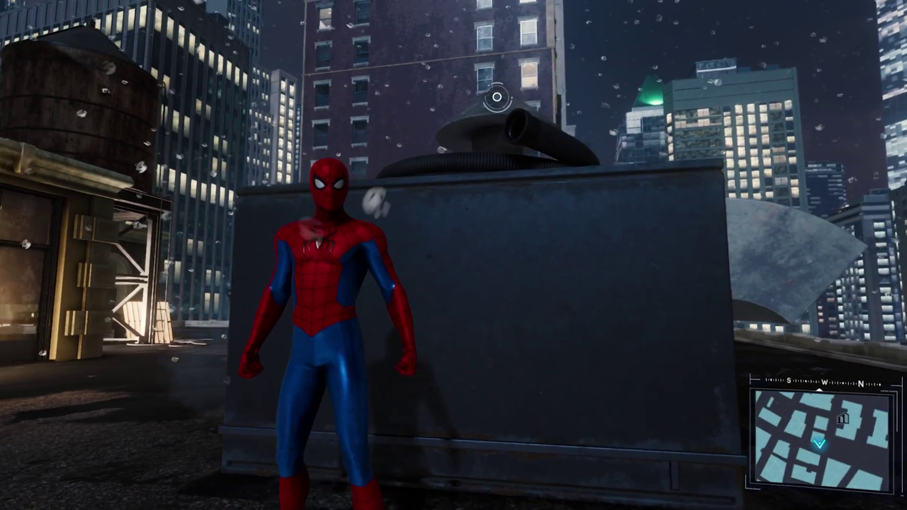